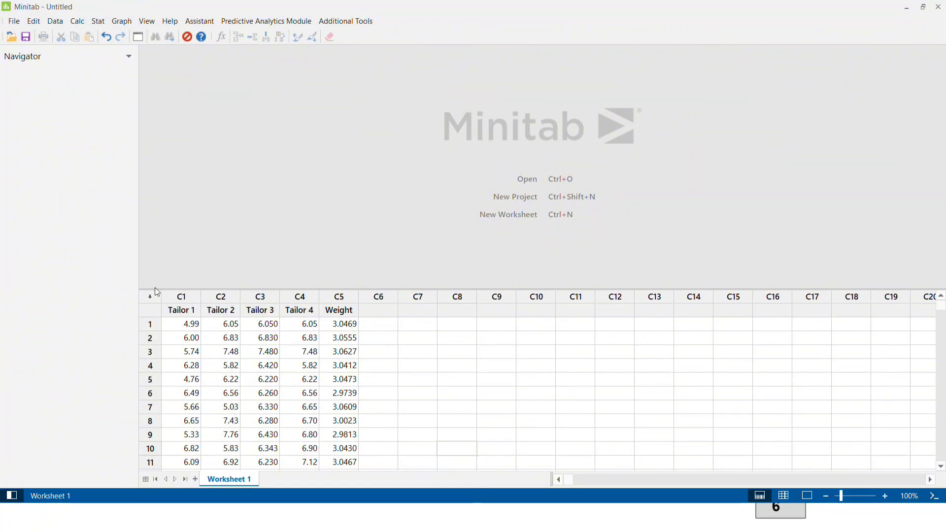
# Create a run chart of the single column Tailor 1 with a subgroup size of 1, clearing the prefilled entries
pyautogui.click(98, 22)
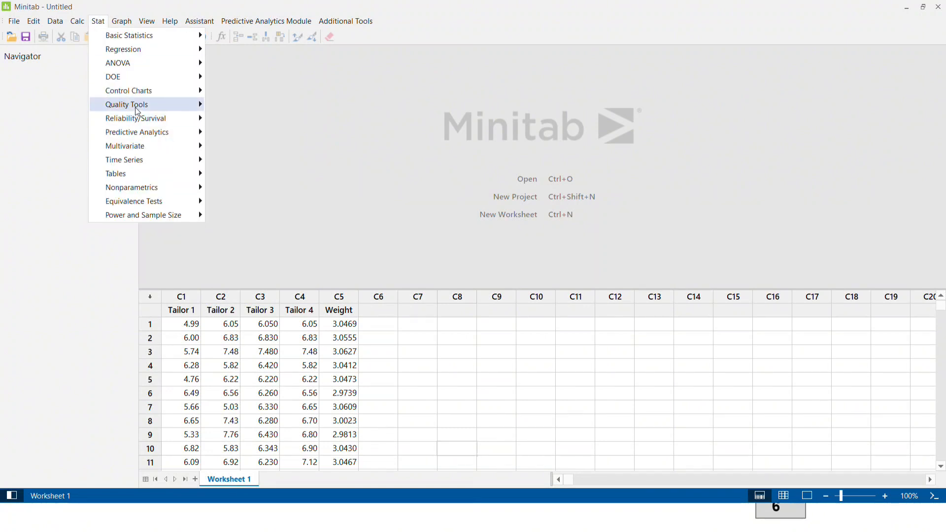
pyautogui.moveTo(135, 106)
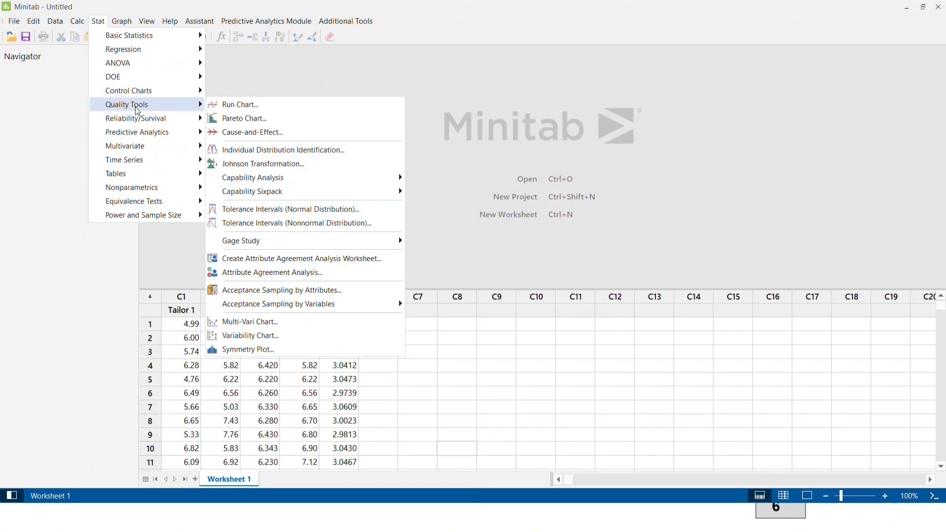
pyautogui.click(264, 105)
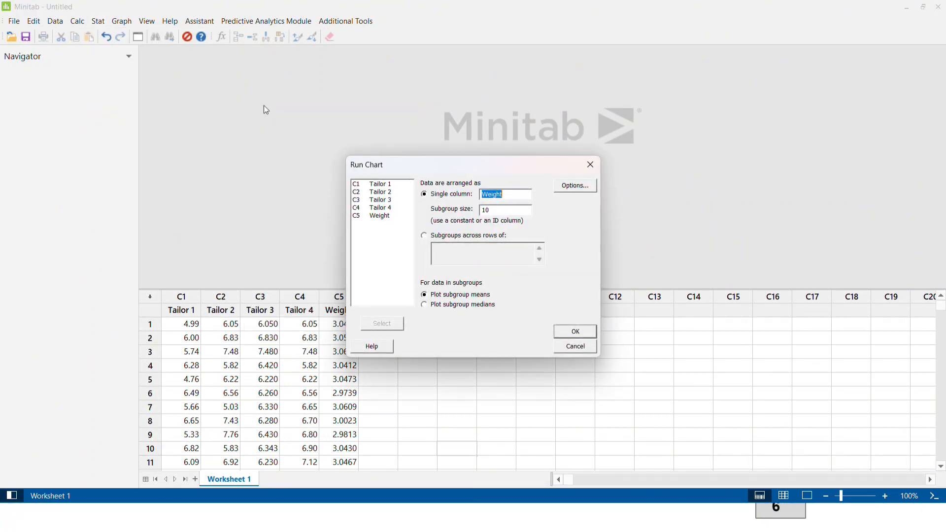
pyautogui.press('Delete')
pyautogui.click(503, 209)
pyautogui.click(382, 185)
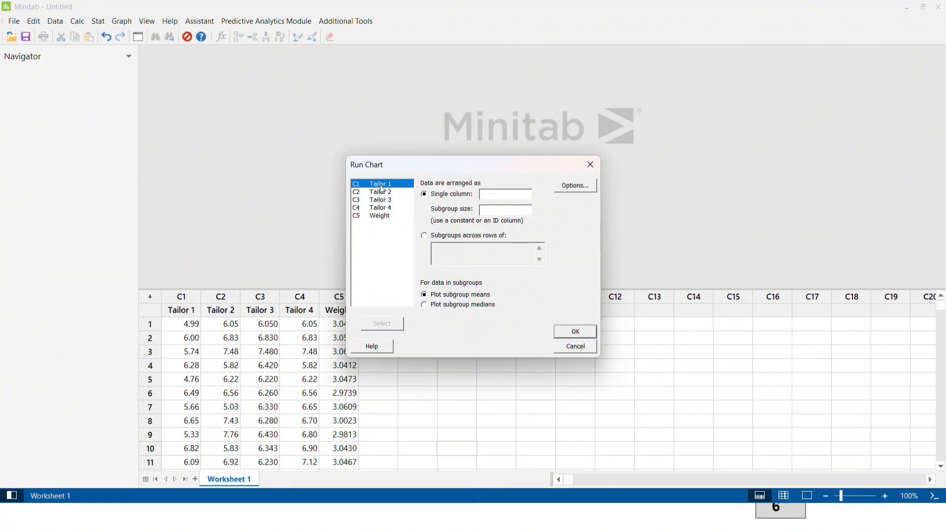
pyautogui.doubleClick(380, 188)
pyautogui.press('BackSpace')
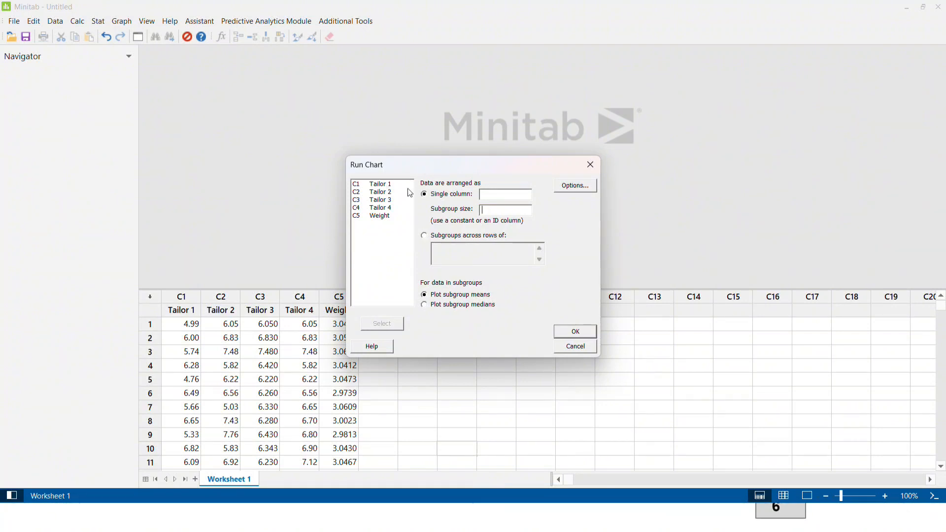
pyautogui.click(512, 194)
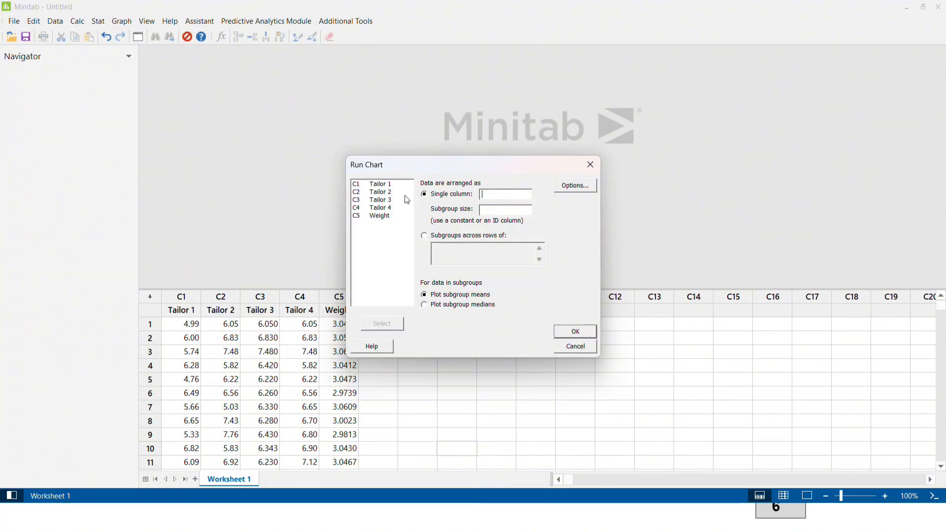
pyautogui.doubleClick(379, 187)
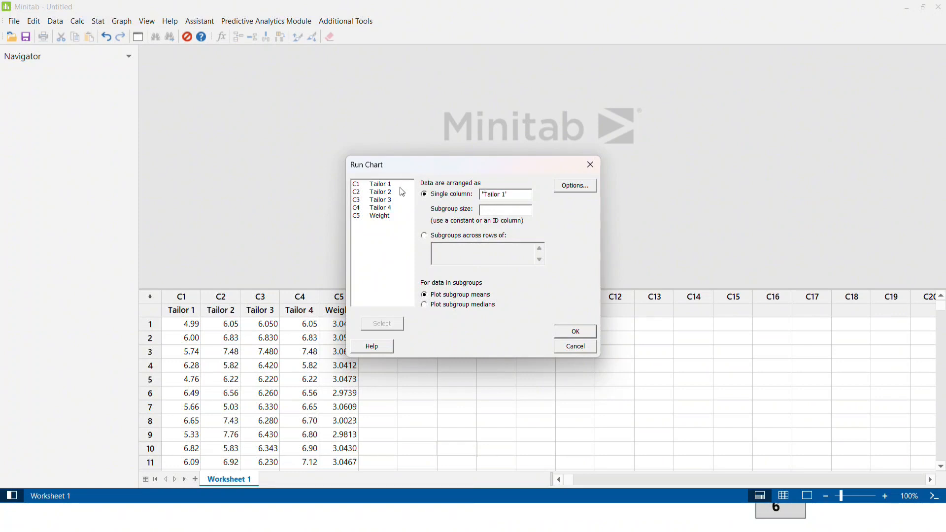
pyautogui.write('1')
pyautogui.click(575, 331)
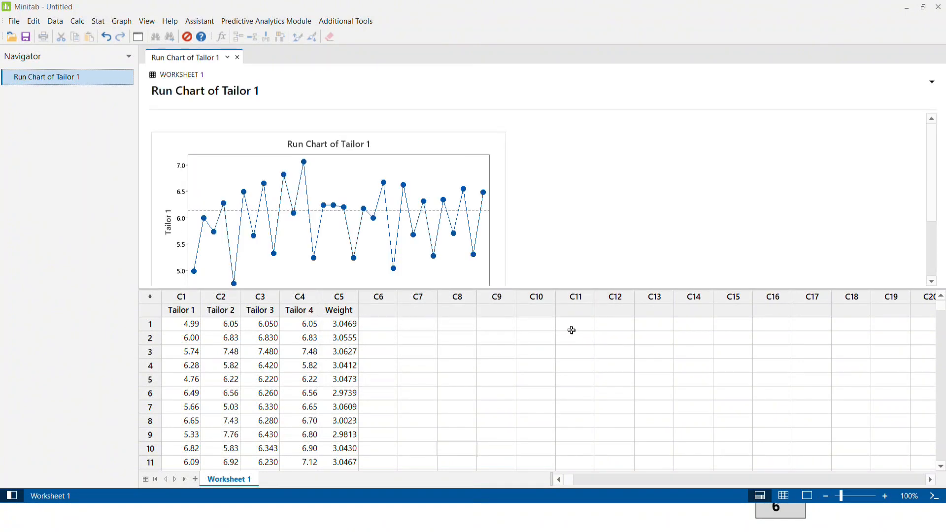
# Open the Tailor 1 run chart in the graph editor at full size, examine its runs and p-values, and close it
pyautogui.doubleClick(502, 171)
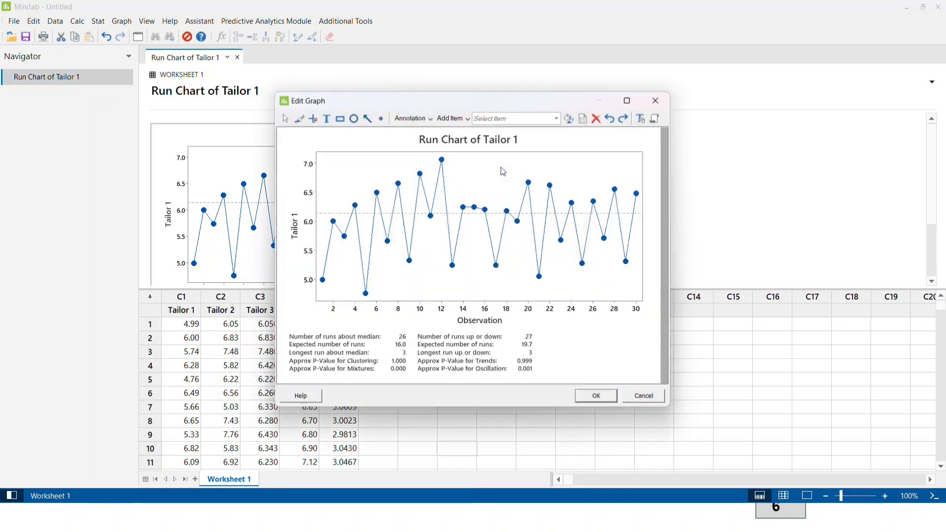
pyautogui.click(631, 98)
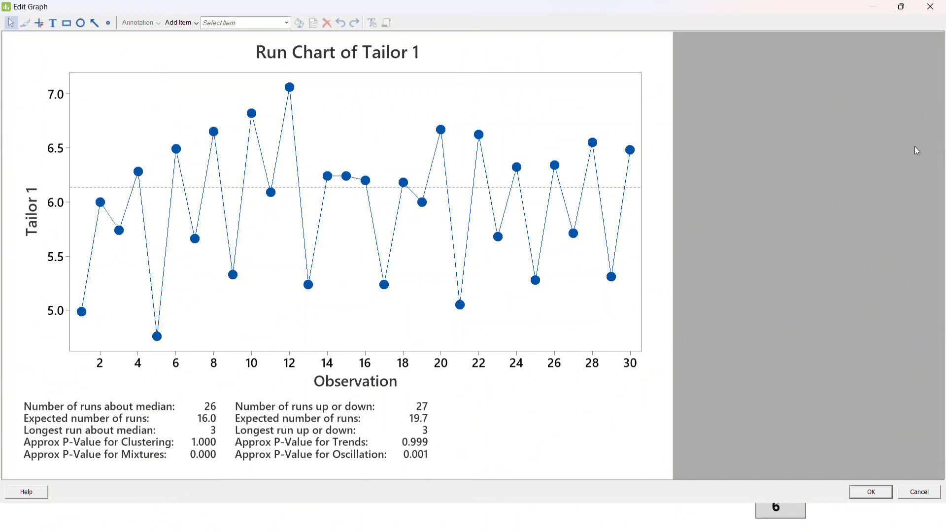
pyautogui.click(933, 7)
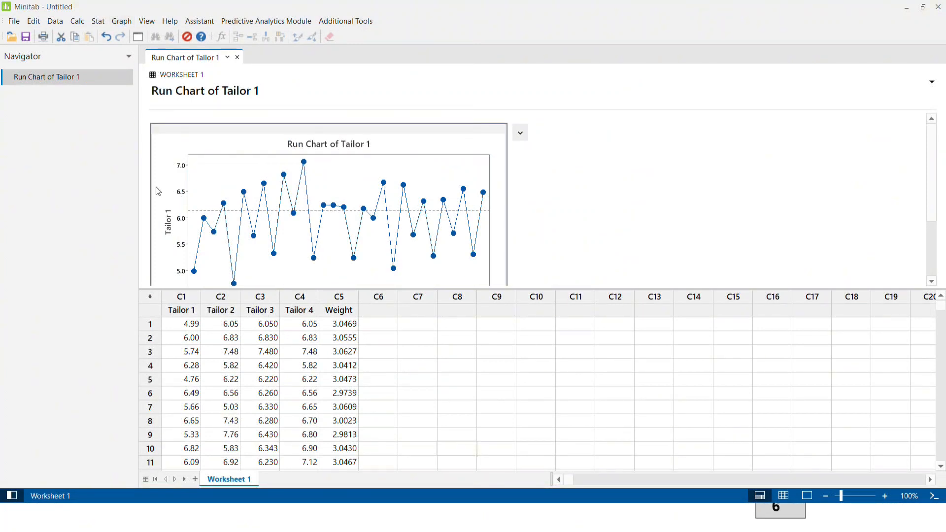
# Create a run chart of the single column Tailor 3 from the most recent Run Chart settings
pyautogui.hotkey('ctrl', 'e')
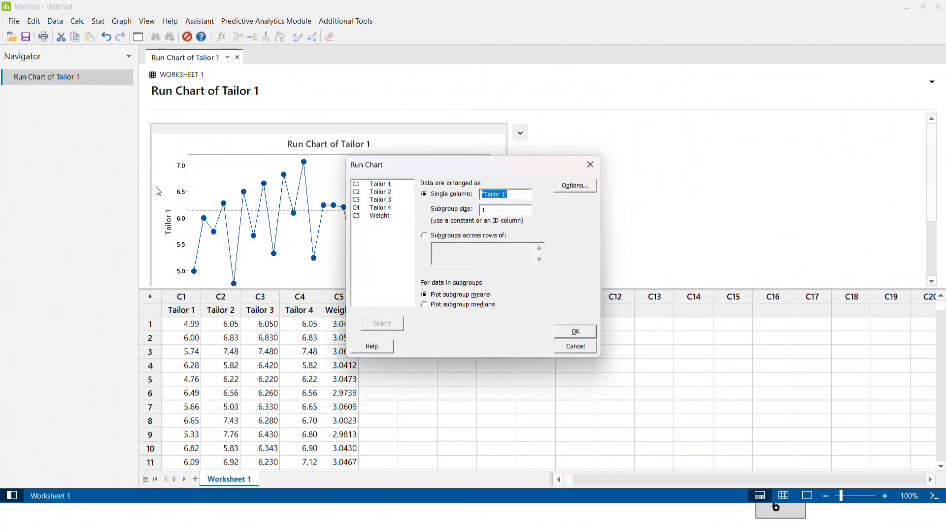
pyautogui.doubleClick(382, 204)
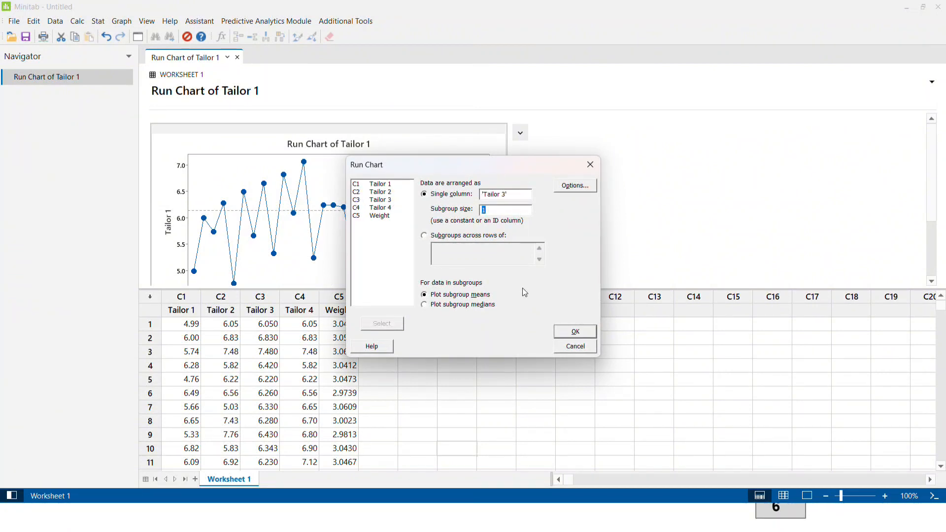
pyautogui.click(571, 333)
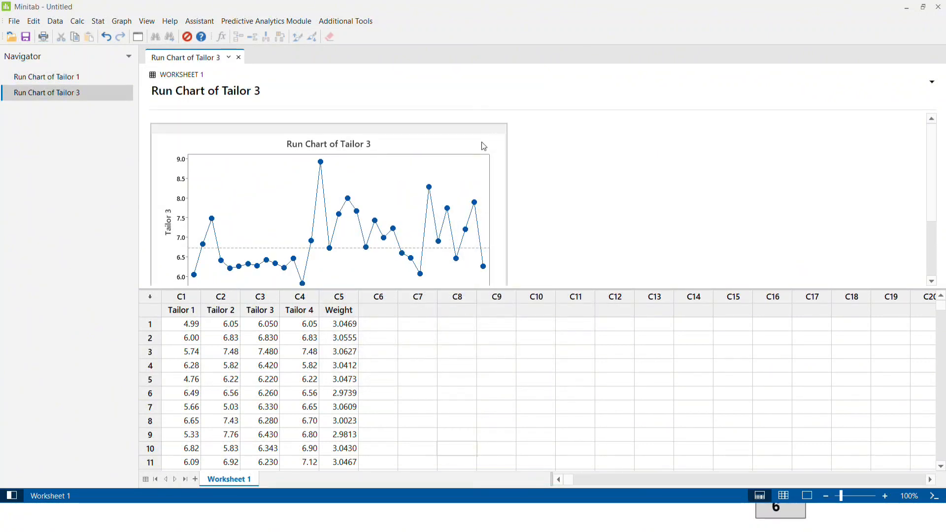
# Open the Tailor 3 run chart in the graph editor at full size, examine its pattern around the median, and close it
pyautogui.moveTo(482, 142)
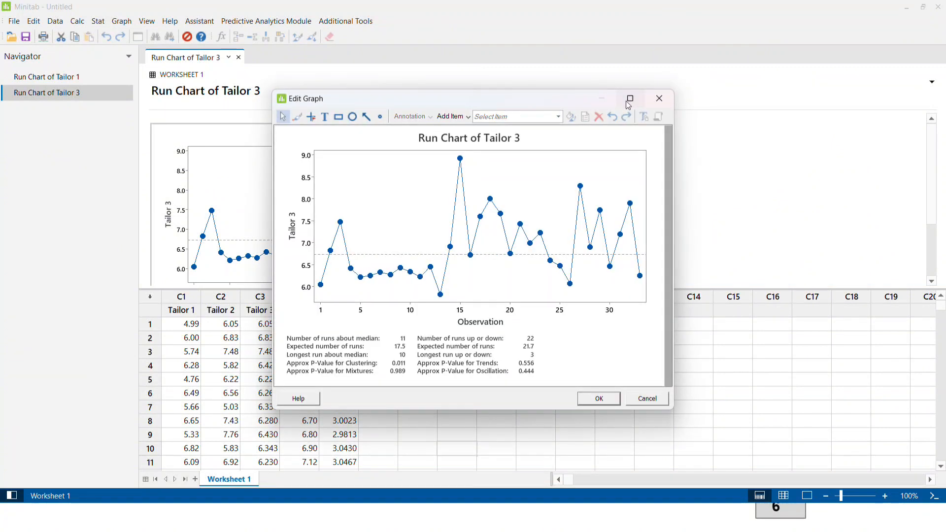
pyautogui.click(629, 99)
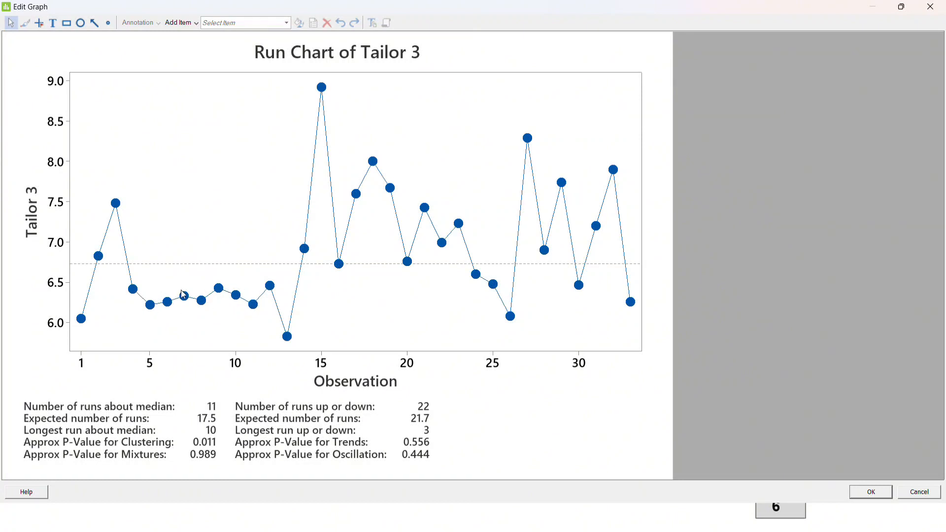
pyautogui.moveTo(184, 295)
pyautogui.click(929, 7)
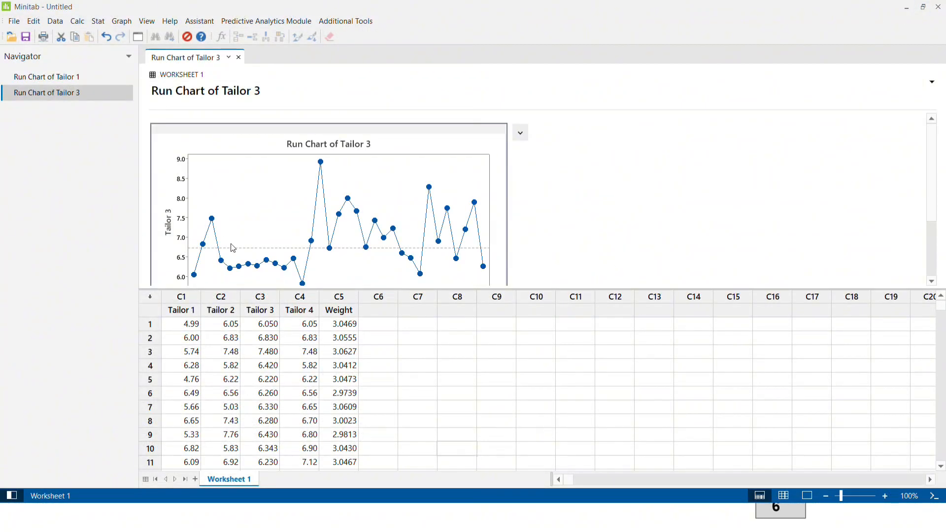
# Create a run chart of the single column Tailor 4 from the most recent Run Chart settings
pyautogui.hotkey('ctrl', 'e')
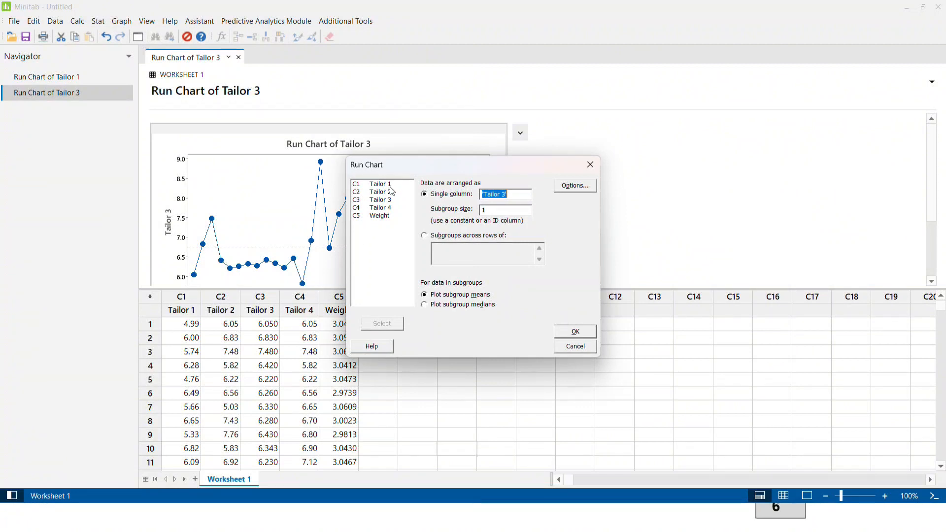
pyautogui.doubleClick(382, 207)
pyautogui.click(573, 331)
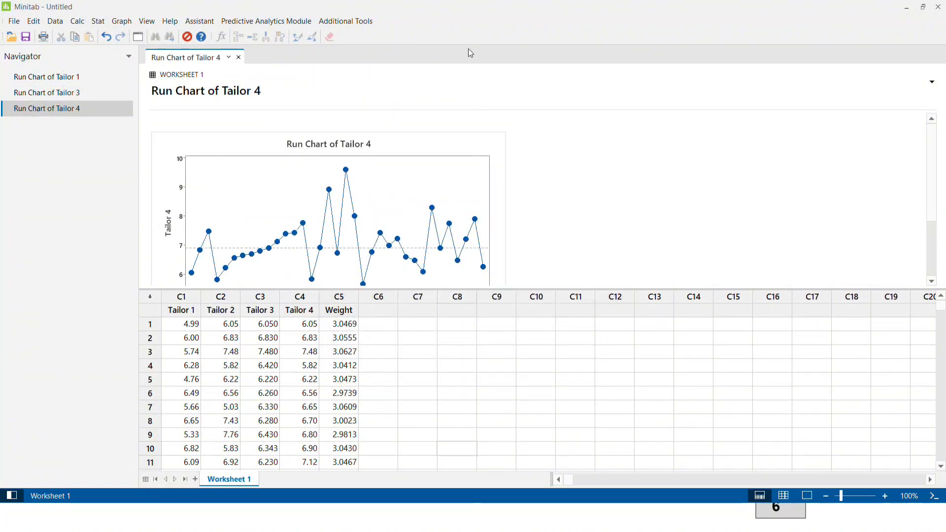
# Open the Tailor 4 run chart in the graph editor at full size, examine its p-values for trends, and close it
pyautogui.doubleClick(497, 147)
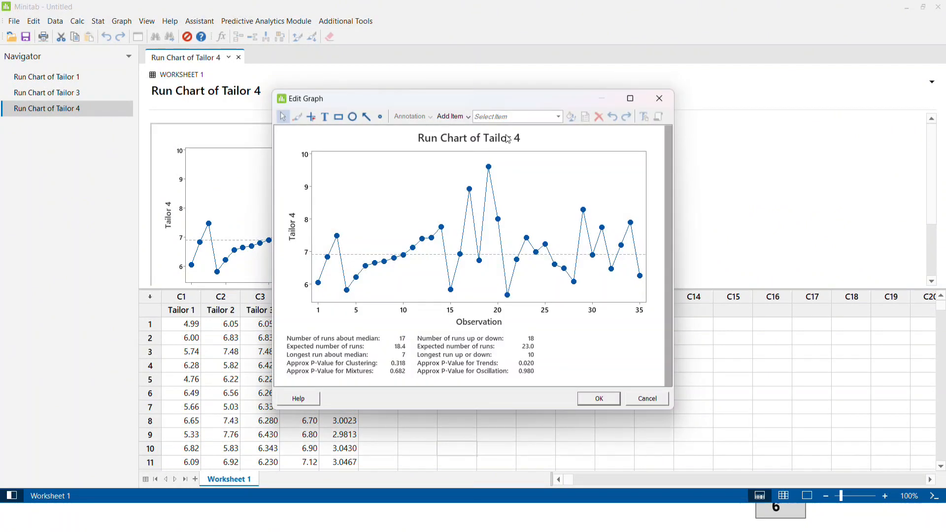
pyautogui.click(629, 98)
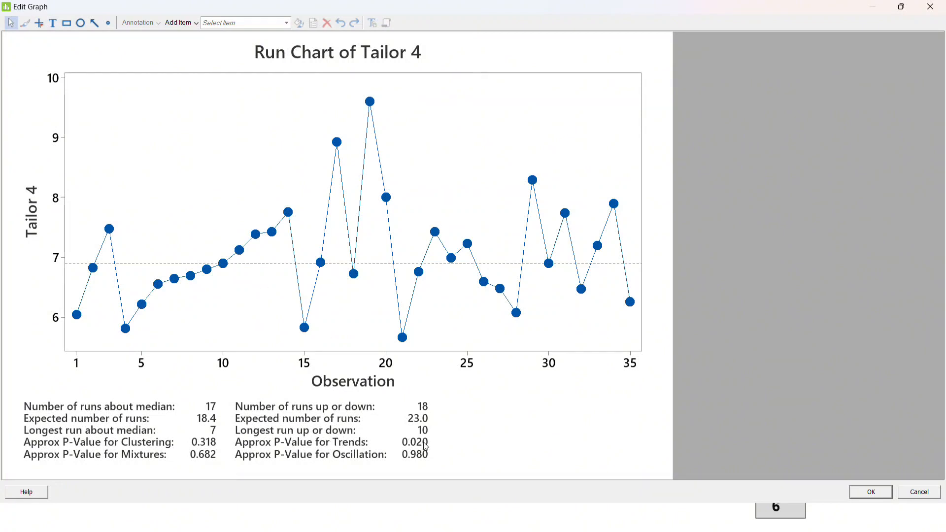
pyautogui.click(940, 11)
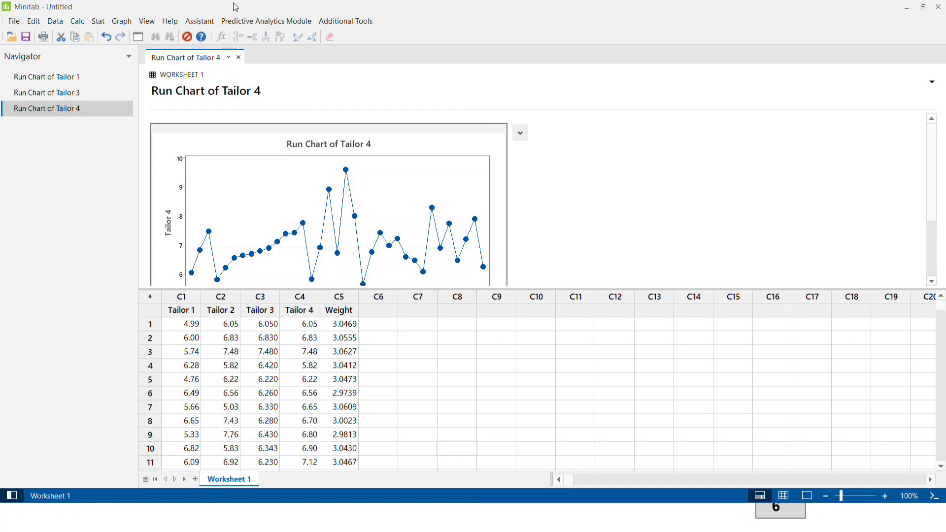
# Create a run chart of the single column Weight with a subgroup size of 10, plotting subgroup medians
pyautogui.click(93, 23)
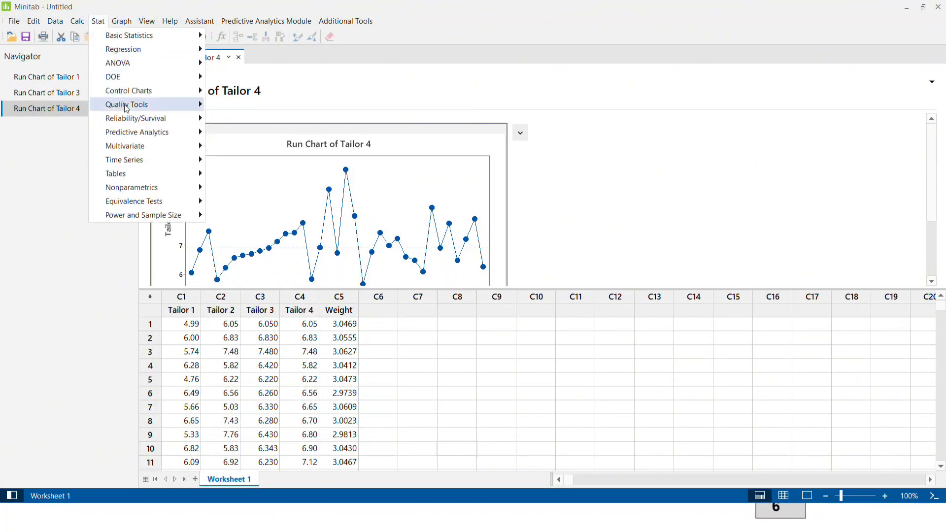
pyautogui.moveTo(153, 54)
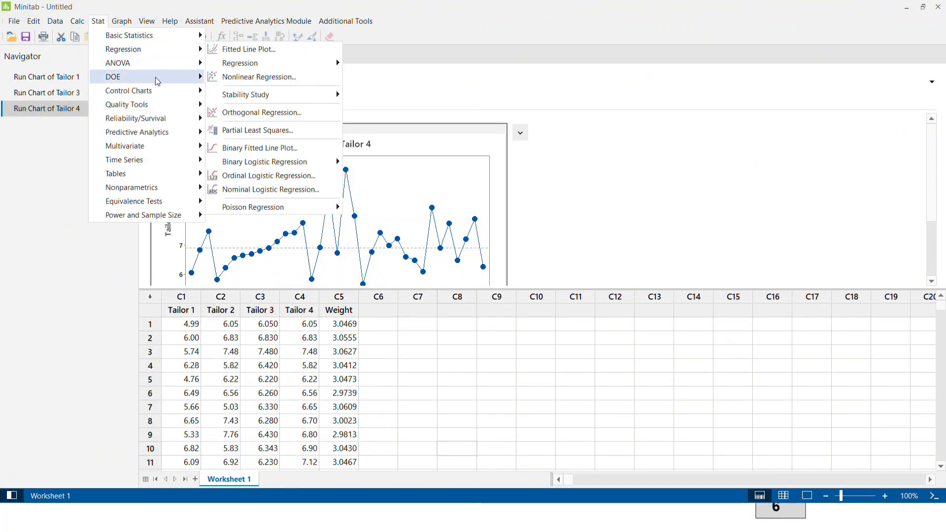
pyautogui.moveTo(161, 107)
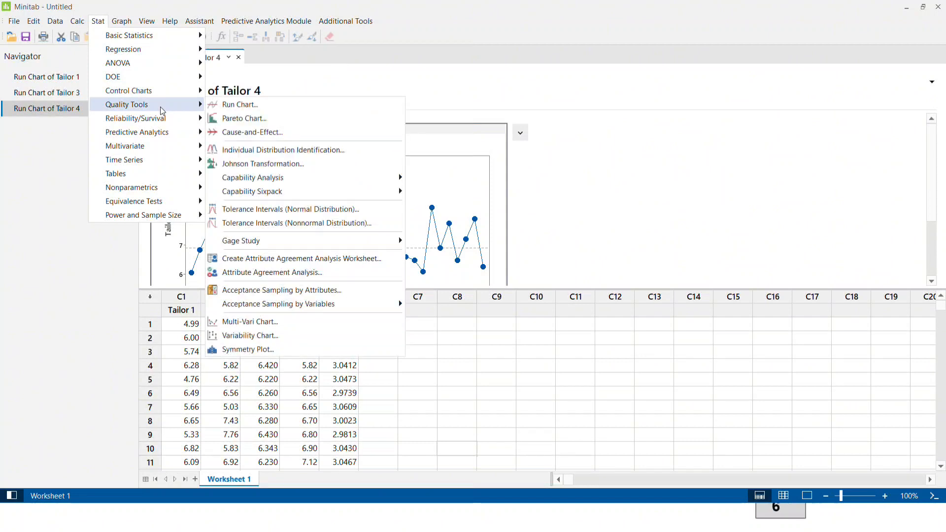
pyautogui.click(268, 107)
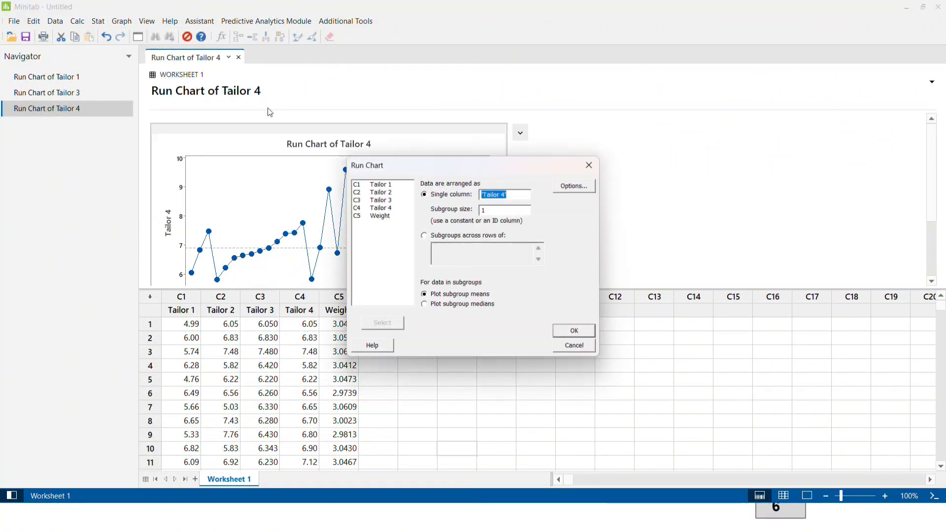
pyautogui.doubleClick(378, 217)
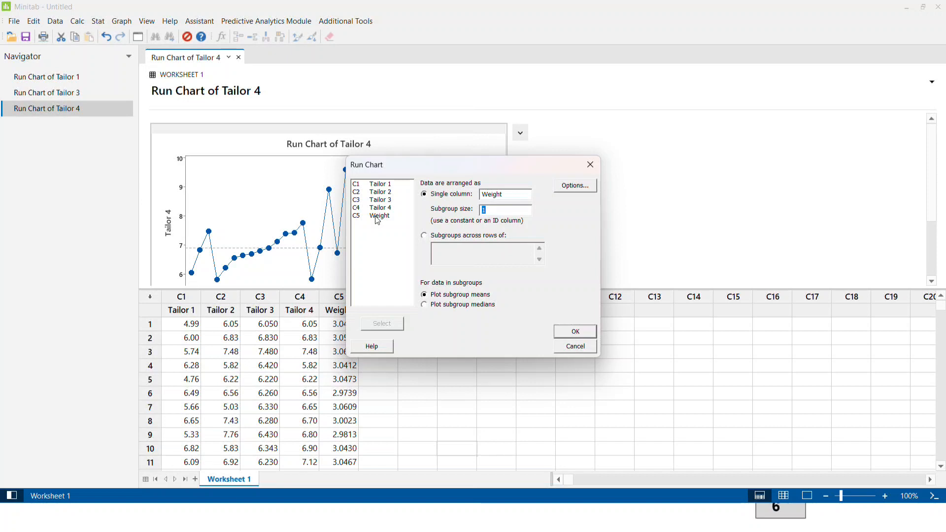
pyautogui.write('10')
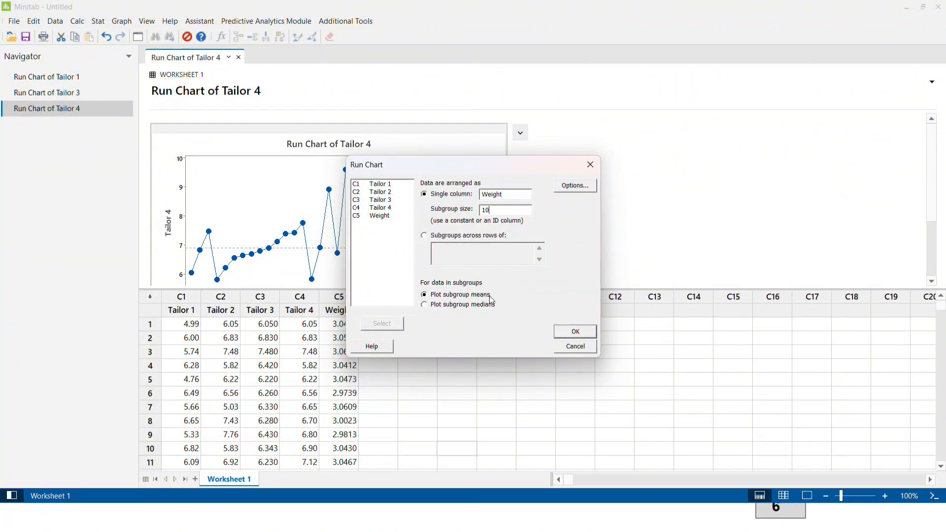
pyautogui.click(428, 308)
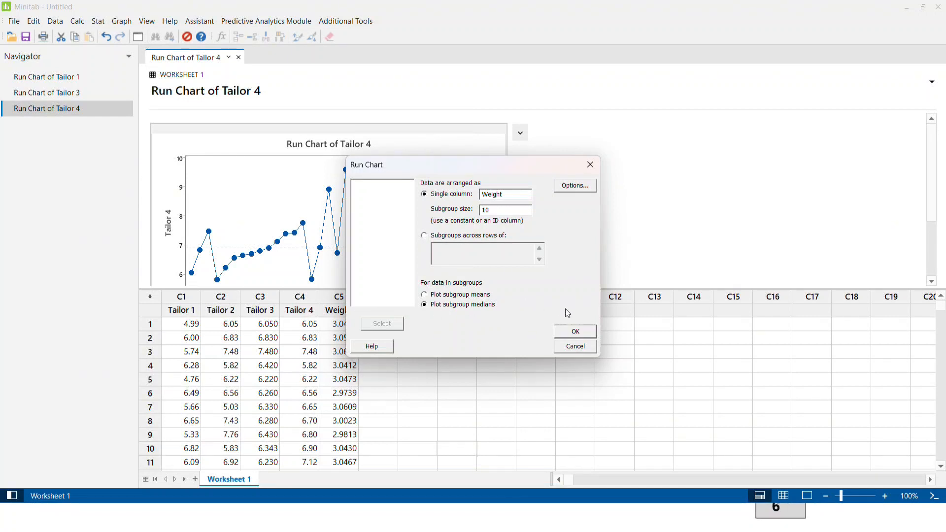
pyautogui.click(575, 331)
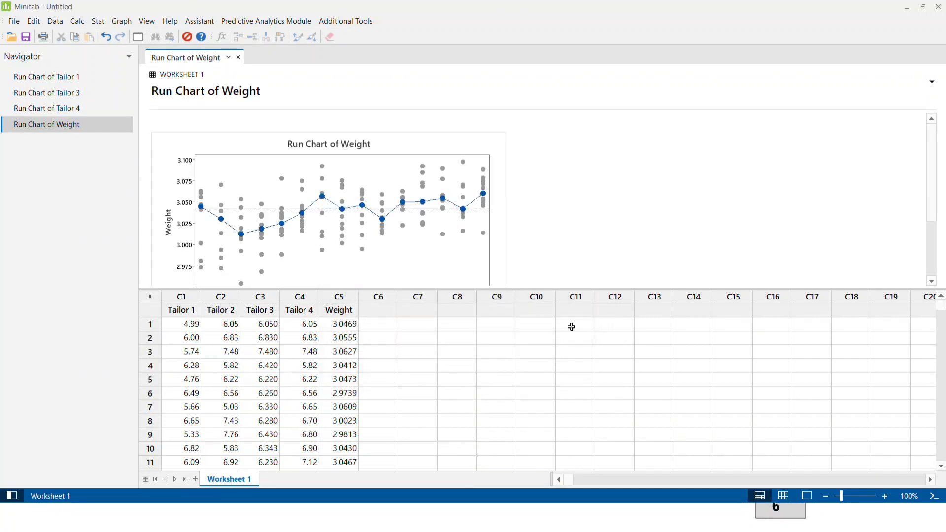
# Open the Weight run chart in the graph editor at full size, examine its subgroup medians and p-values, and close it
pyautogui.doubleClick(496, 146)
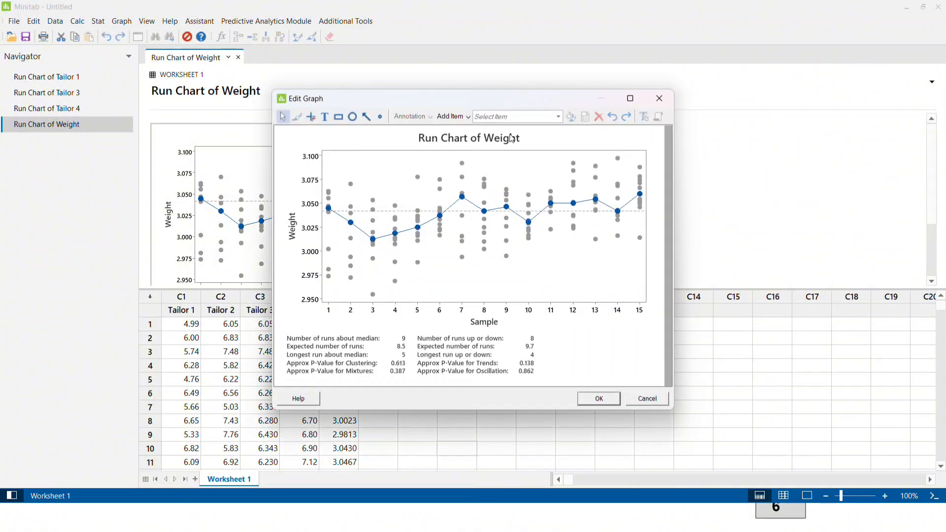
pyautogui.click(630, 99)
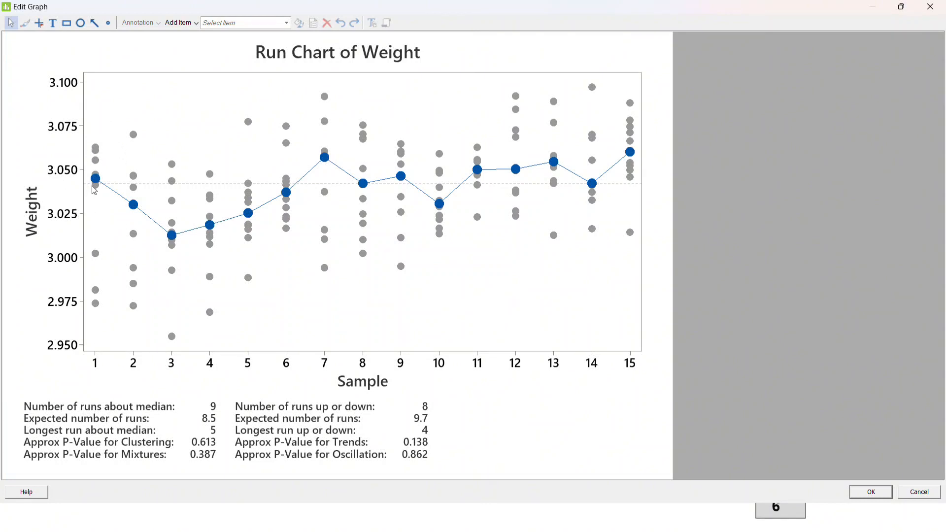
pyautogui.moveTo(96, 183)
pyautogui.click(930, 6)
# Create a second run chart of the Weight column from the last settings, plotting subgroup means instead of medians
pyautogui.hotkey('ctrl', 'e')
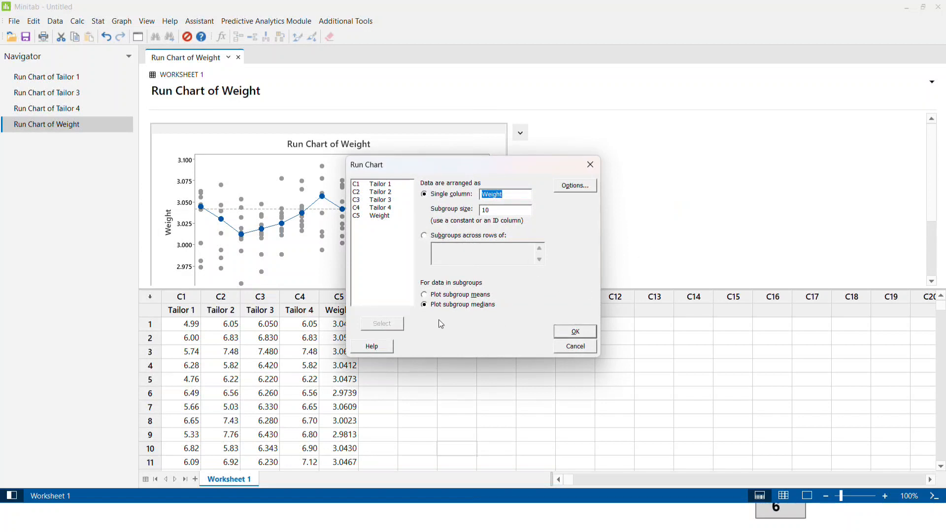
pyautogui.click(424, 295)
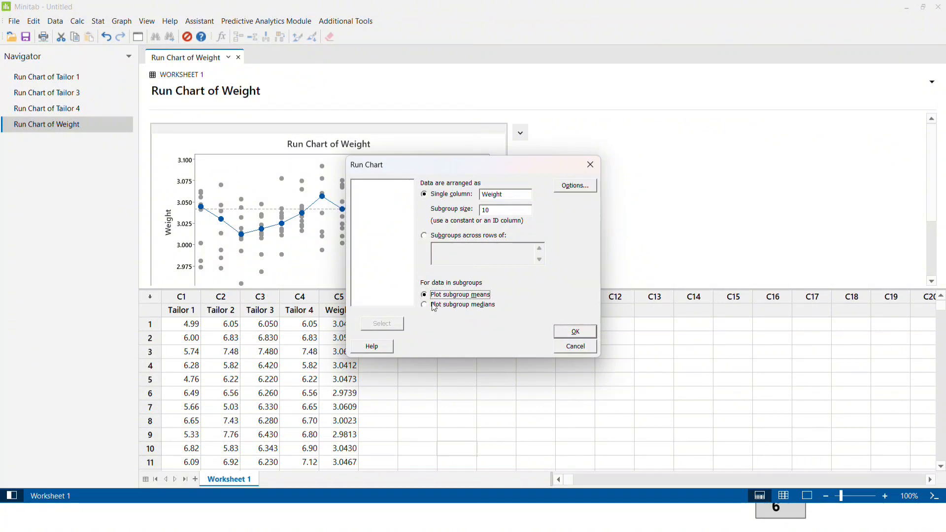
pyautogui.click(592, 337)
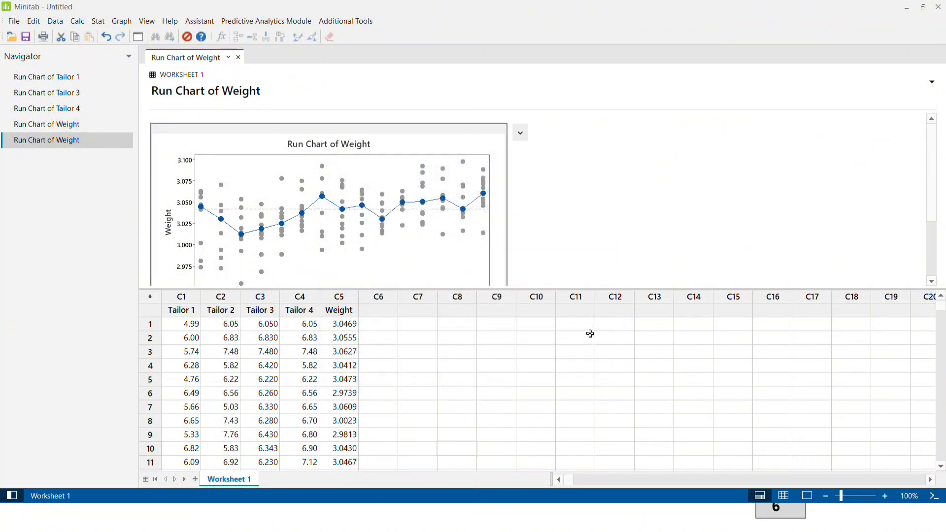
# Open the means-based Weight run chart in the graph editor at full size, examine its subgroup means, and close it
pyautogui.doubleClick(499, 268)
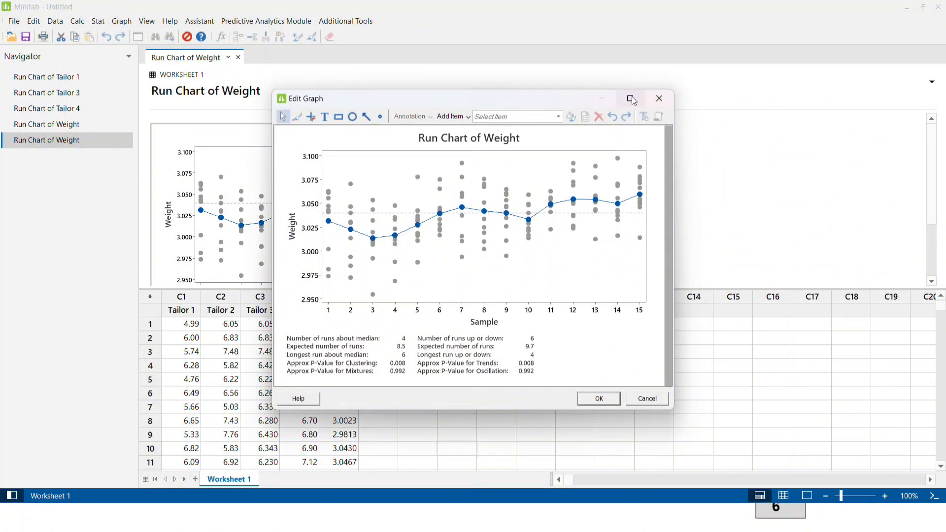
pyautogui.click(631, 99)
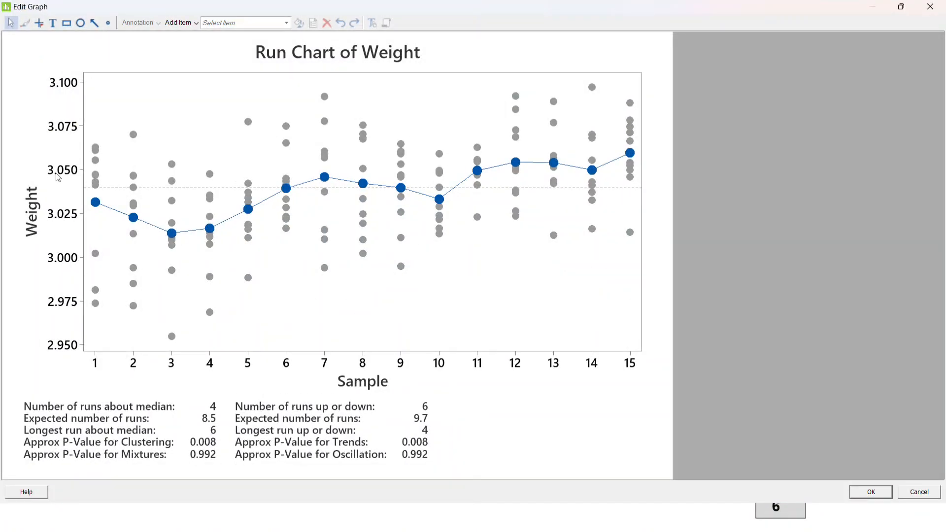
pyautogui.moveTo(98, 210)
pyautogui.moveTo(119, 191)
pyautogui.moveTo(251, 218)
pyautogui.moveTo(214, 236)
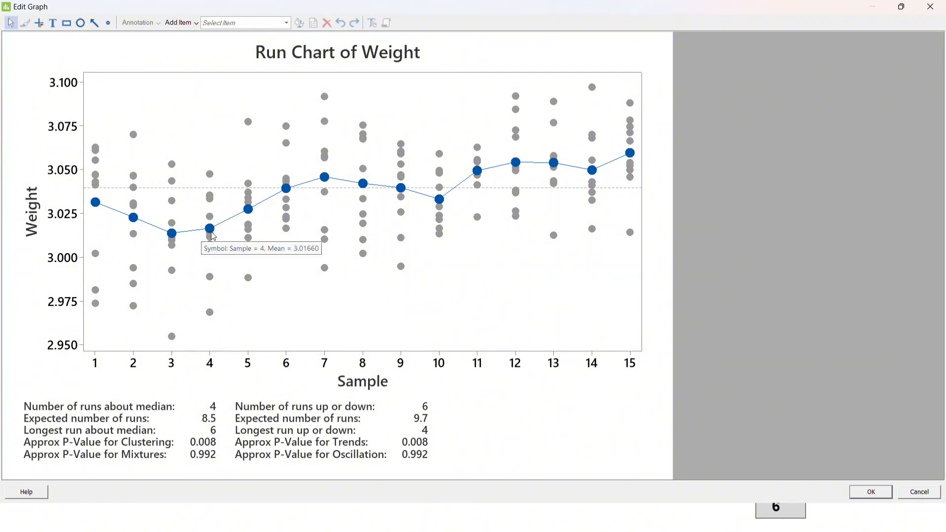
pyautogui.click(936, 11)
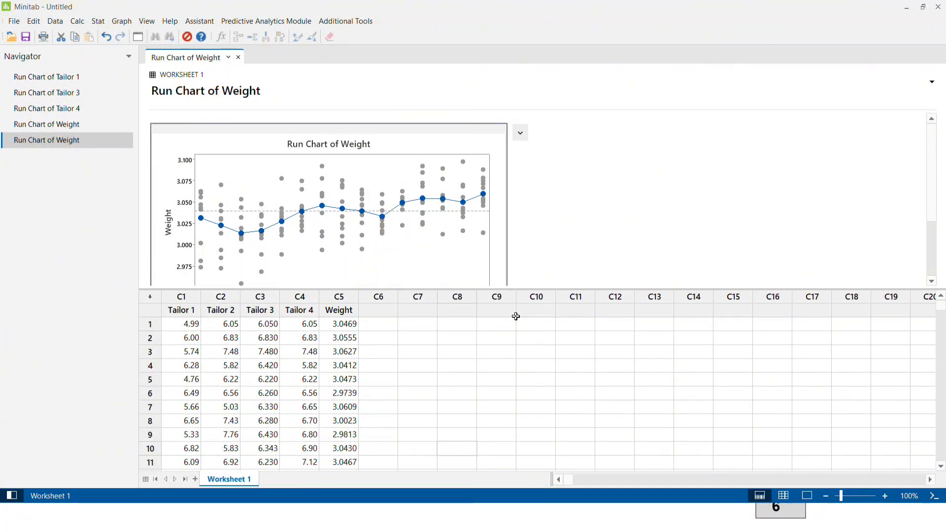
# Reopen the means-based Weight run chart enlarged, close it, and review its plot and p-values for clustering and trends in the output
pyautogui.doubleClick(495, 270)
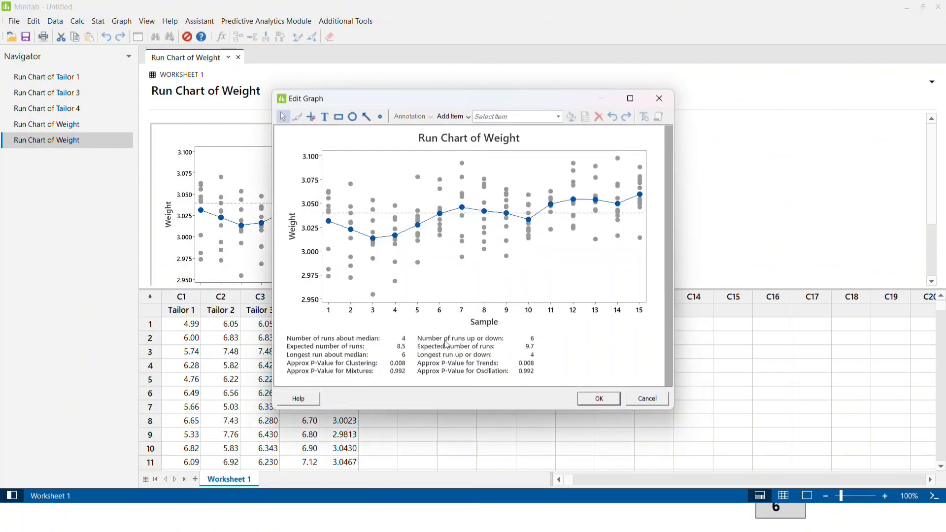
pyautogui.click(629, 98)
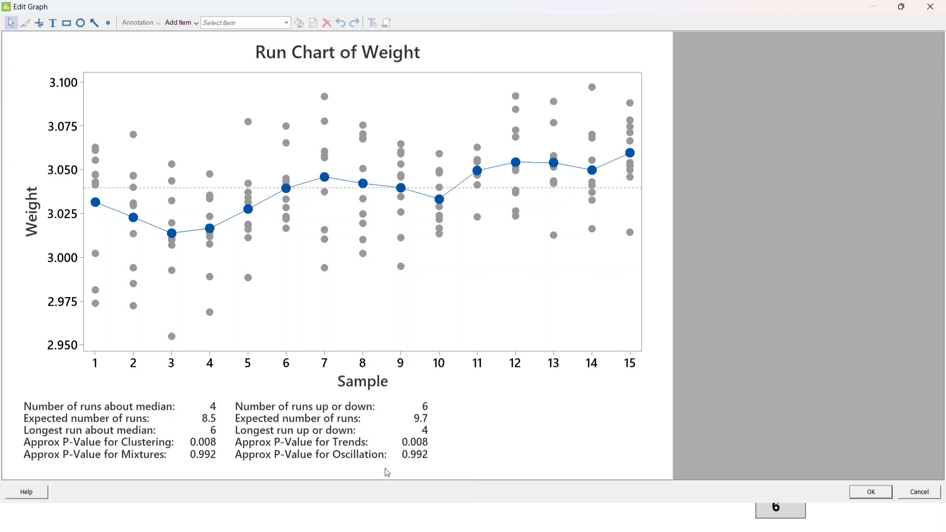
pyautogui.click(930, 7)
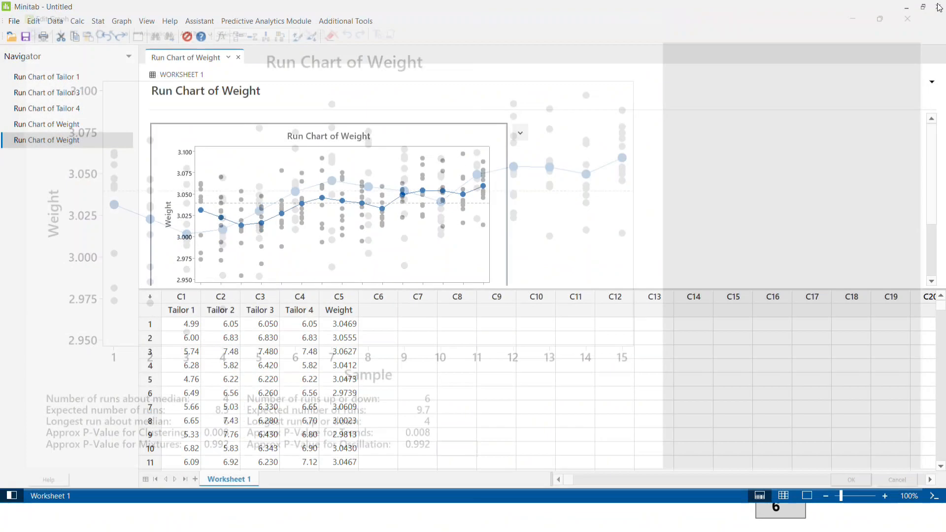
pyautogui.scroll(-3, 519, 252)
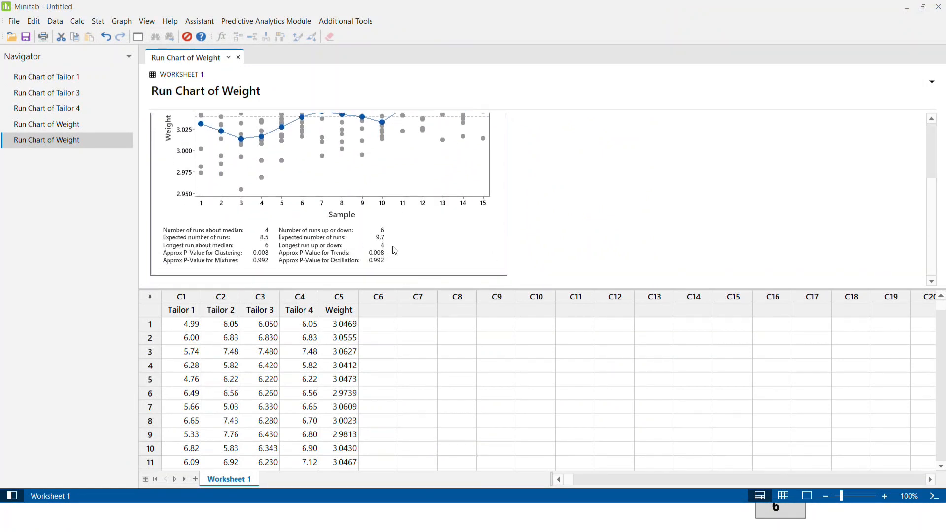
pyautogui.scroll(3, 441, 231)
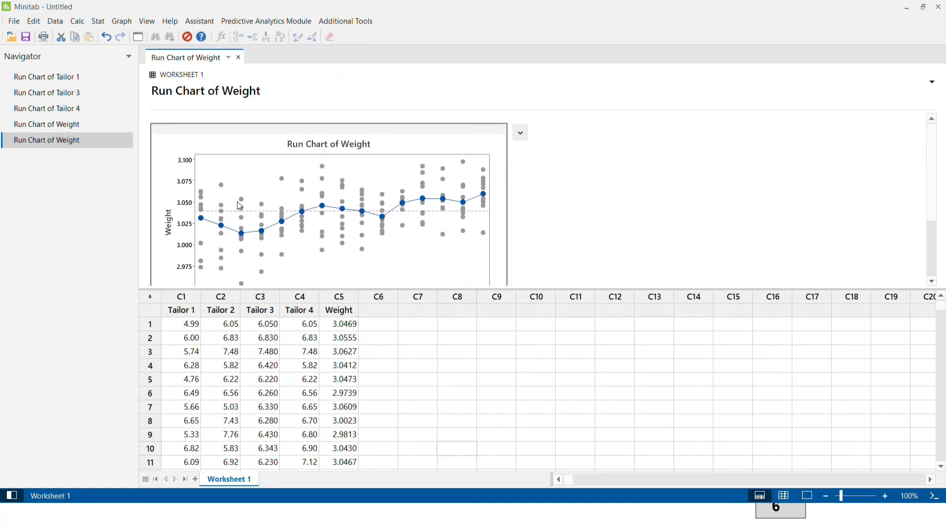
pyautogui.scroll(-3, 426, 225)
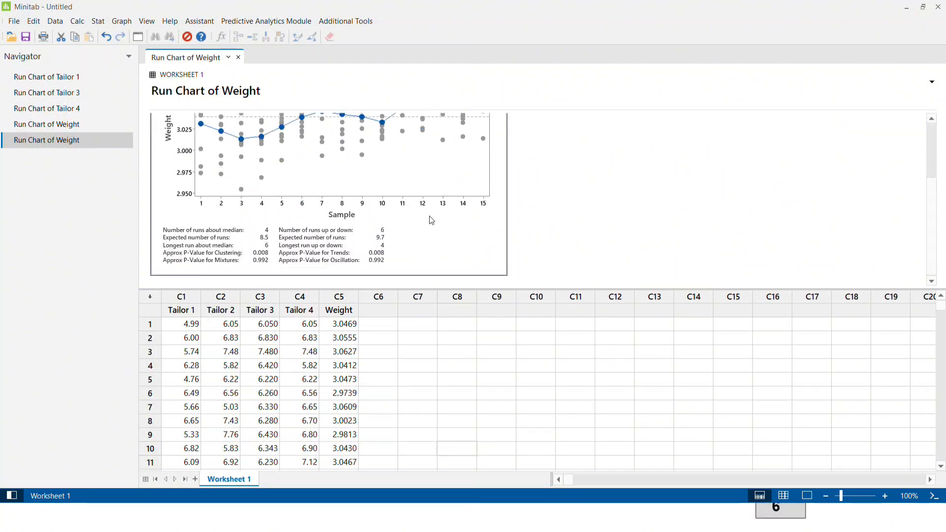